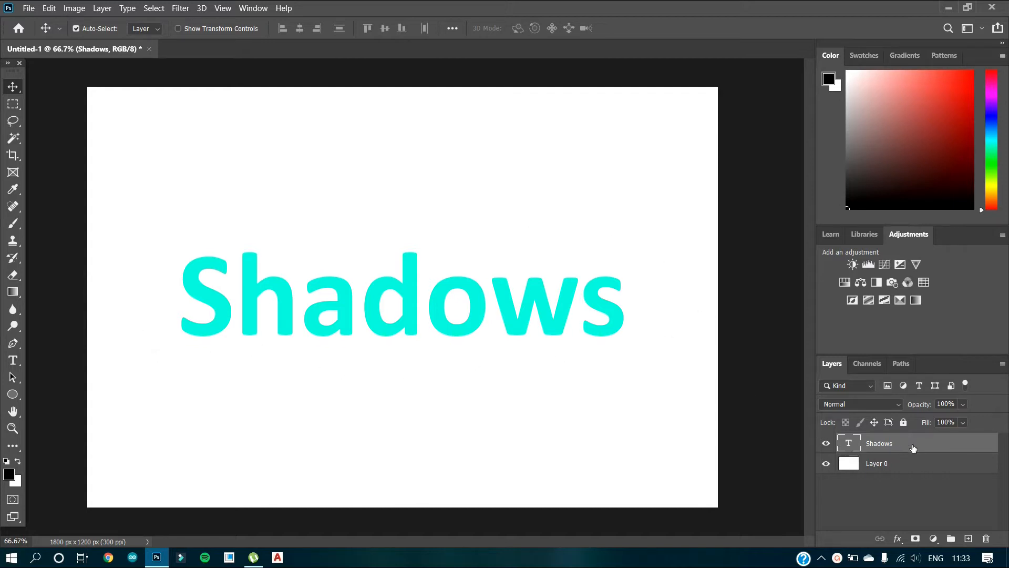
Step: Add a Drop Shadow effect to the Shadows text layer
left_click(899, 540)
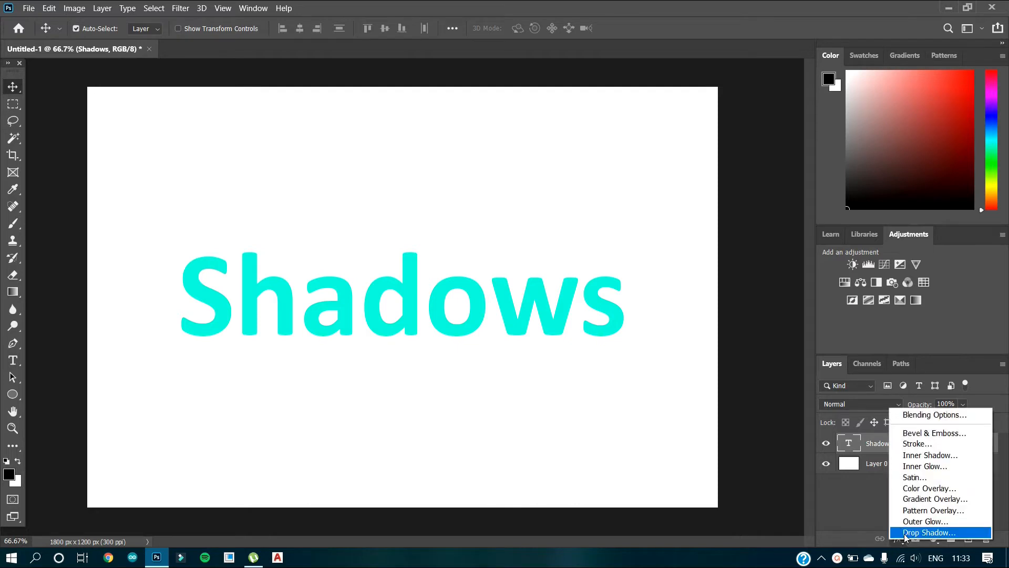
left_click(905, 533)
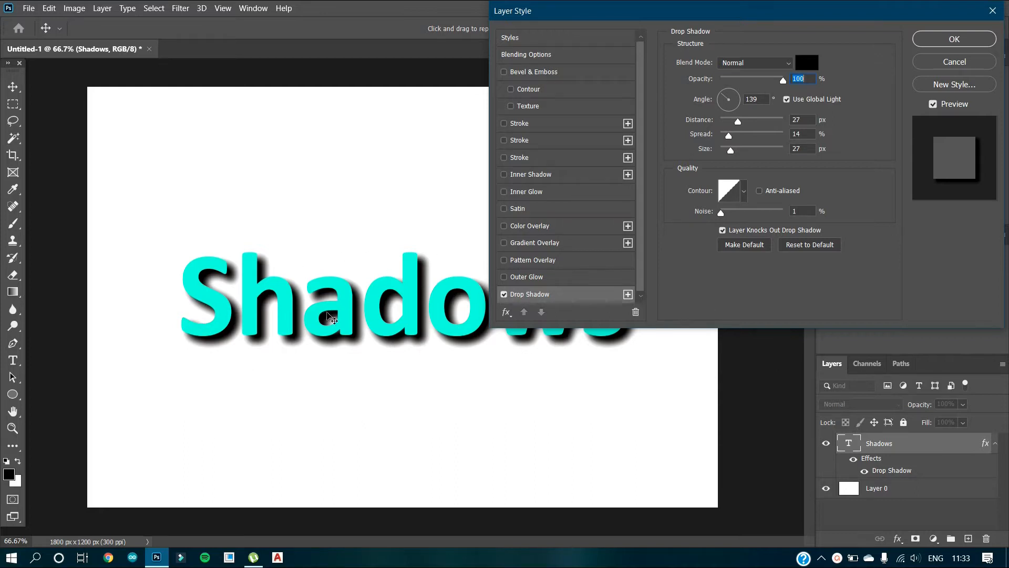
Step: Try the Lighten, Multiply and Overlay blend modes on the text's drop shadow, then return it to Normal
left_click(785, 64)
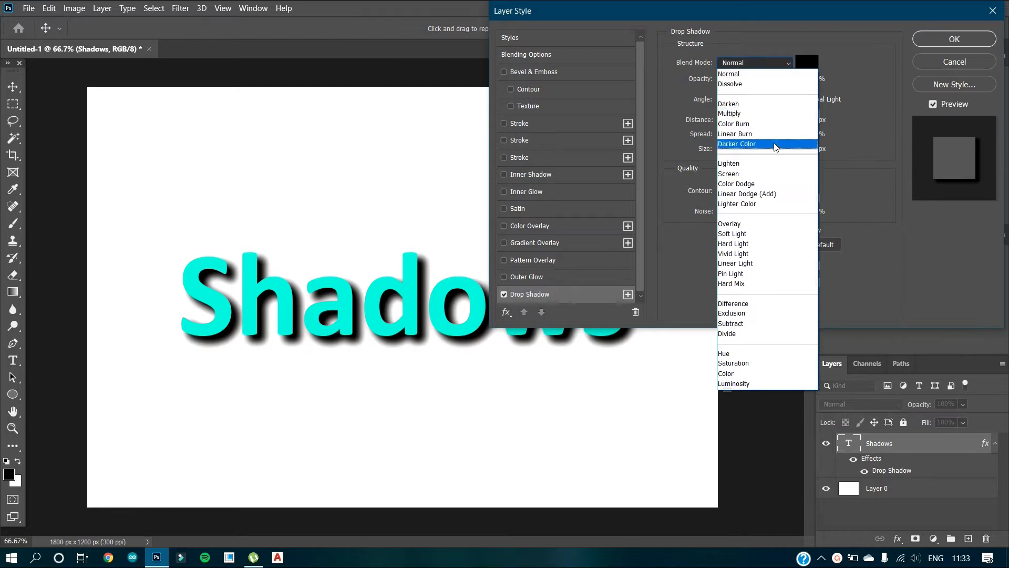
left_click(773, 167)
left_click(770, 63)
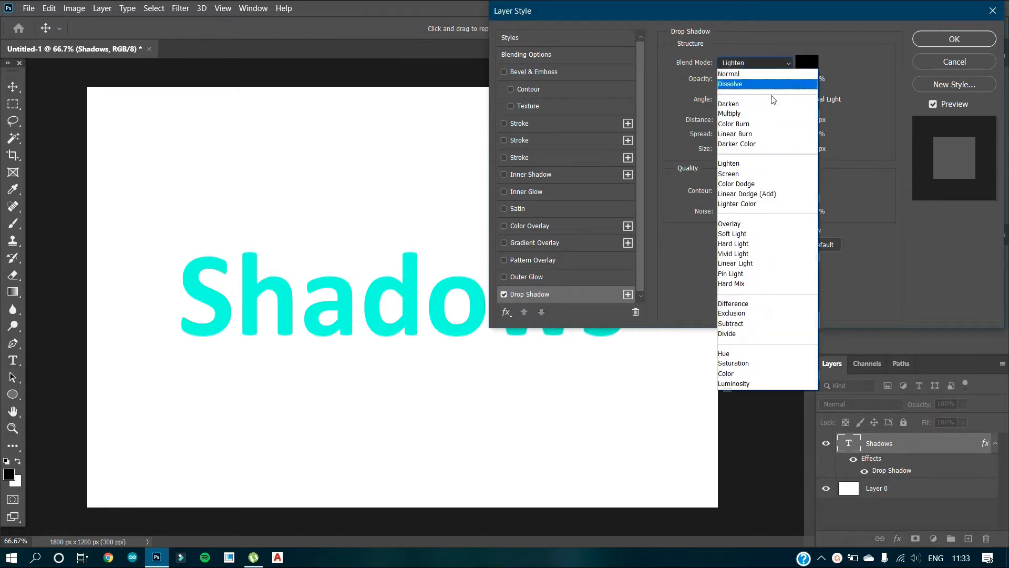
left_click(768, 114)
left_click(771, 62)
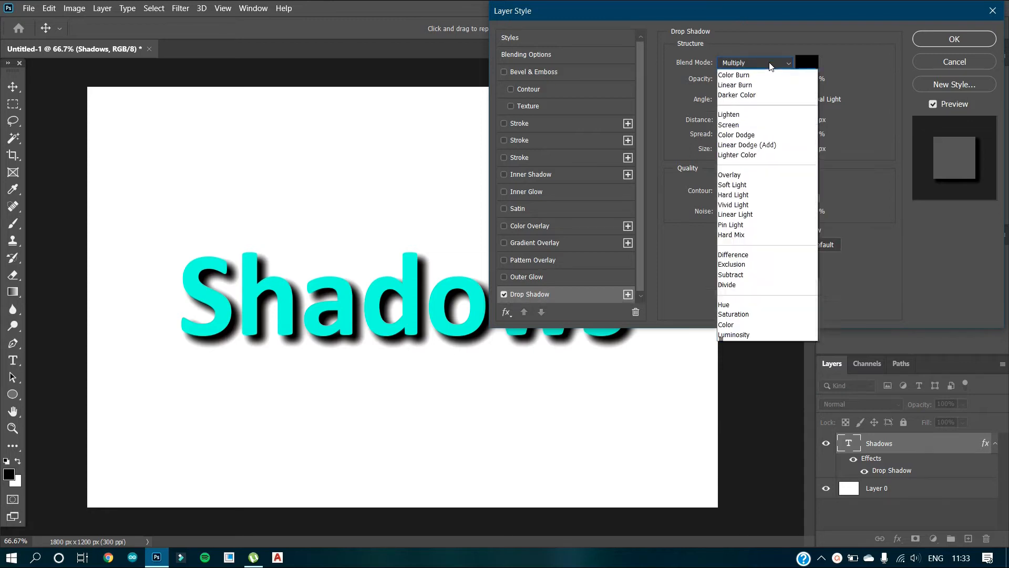
left_click(773, 225)
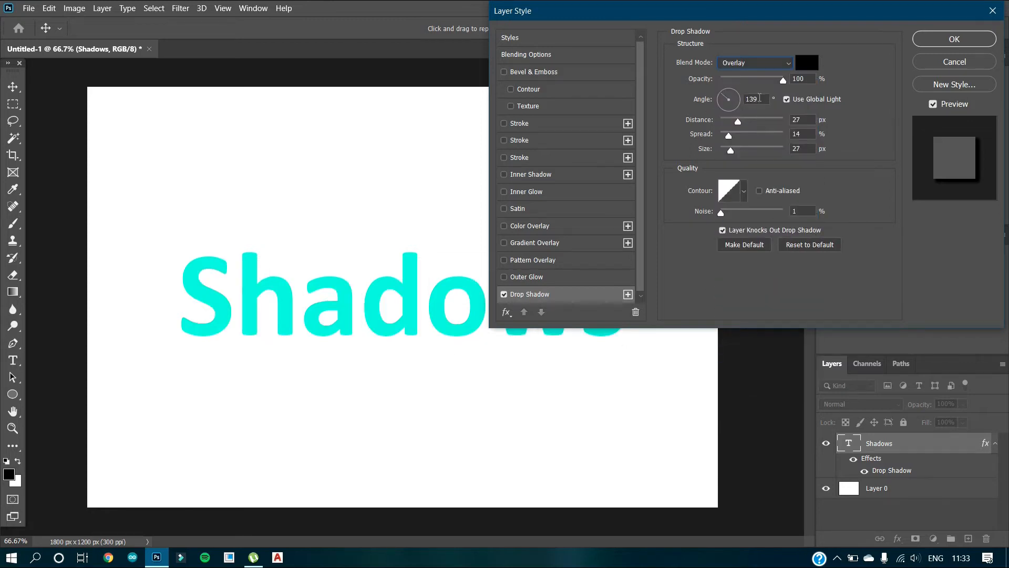
left_click(770, 62)
left_click(780, 80)
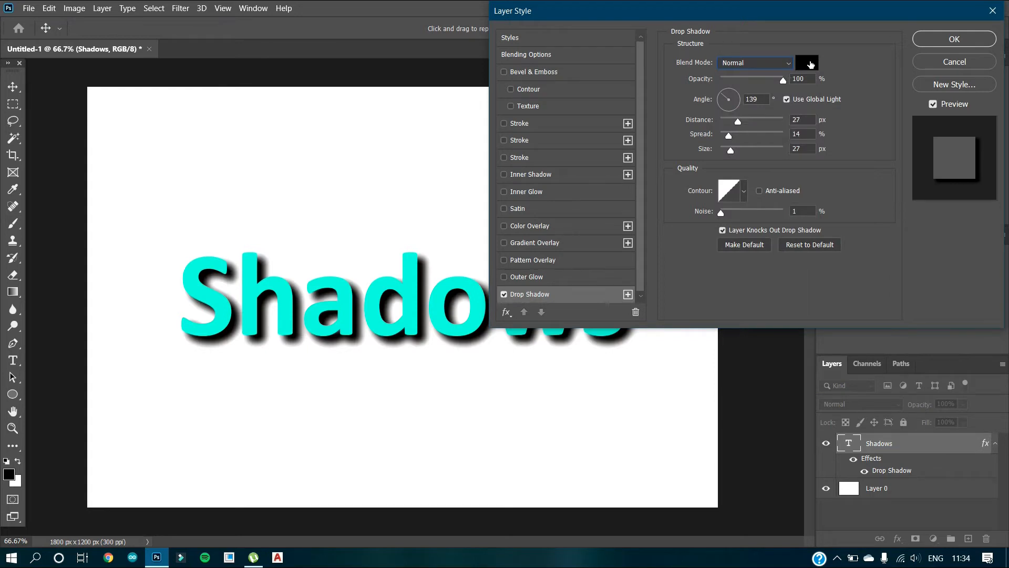
Step: Try a dark red colour for the text's drop shadow, then return it to black and accept
left_click(806, 62)
left_click(455, 232)
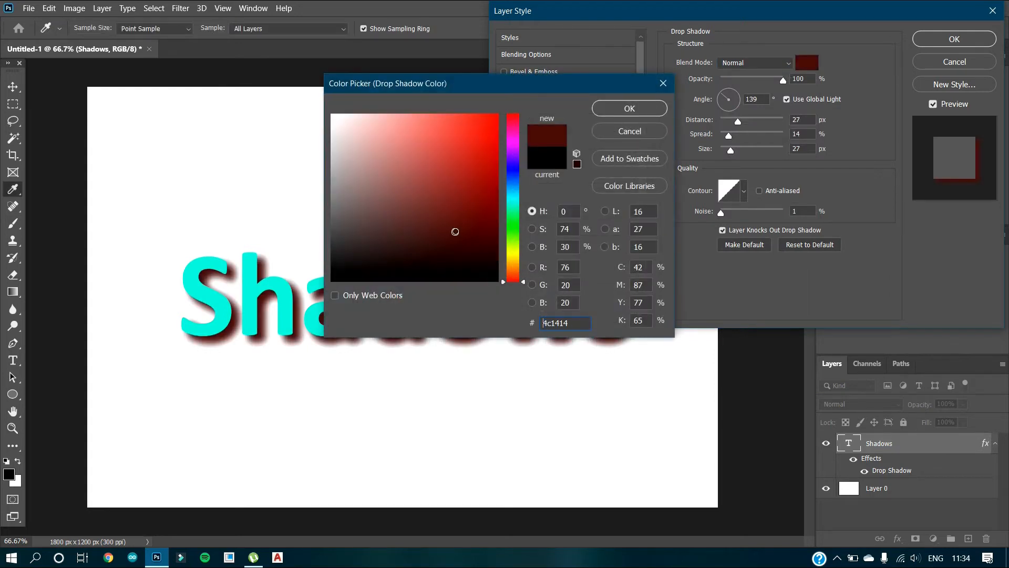
left_click(495, 281)
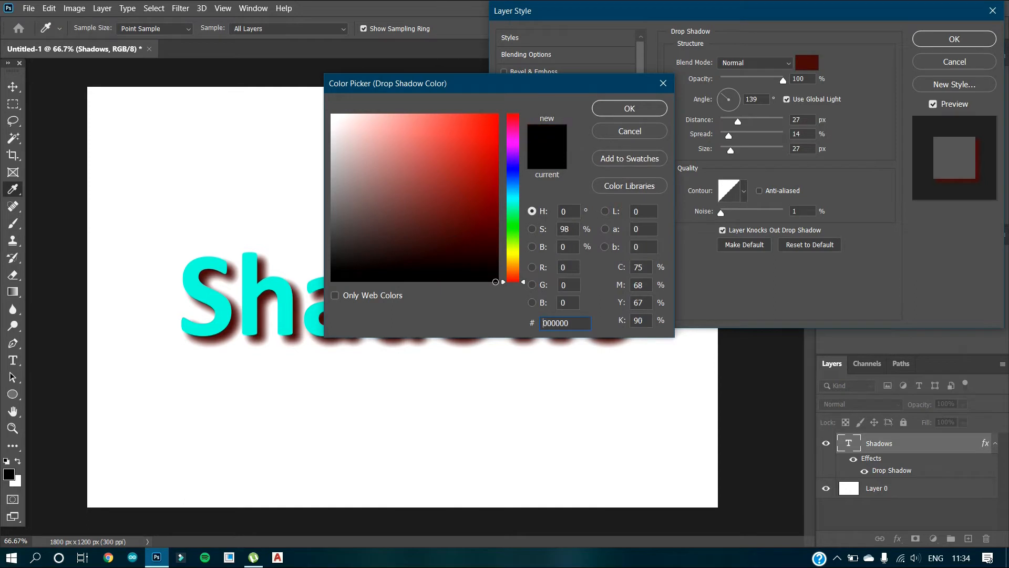
left_click(630, 108)
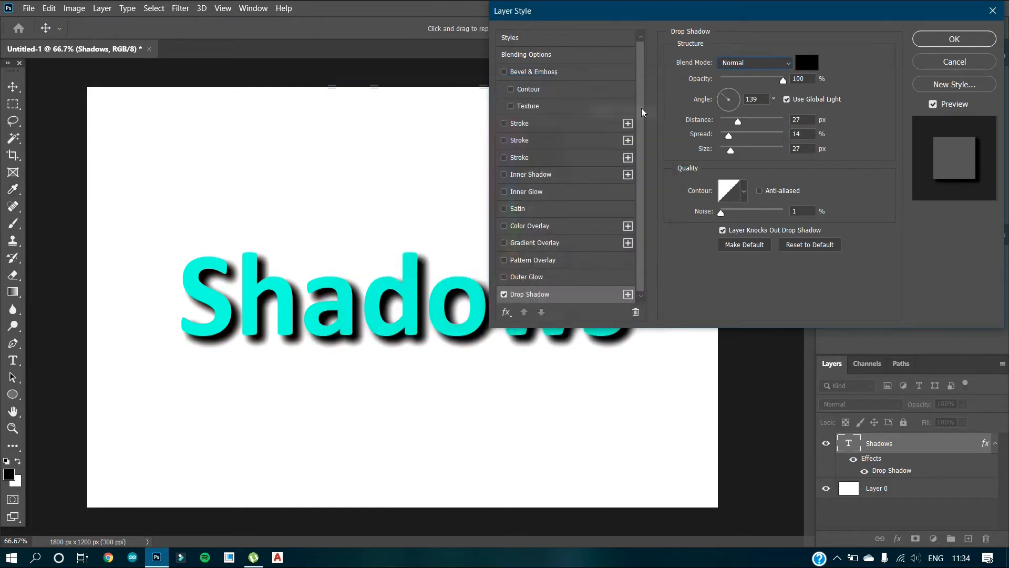
Step: Set the text shadow's opacity to 63% and its angle to 135°
left_click_drag(783, 80, 761, 80)
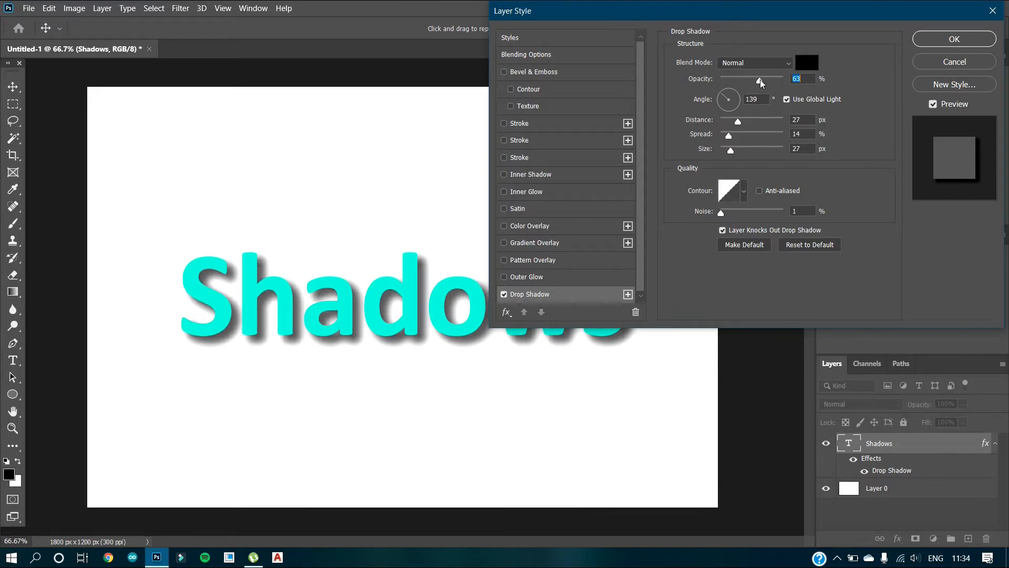
left_click_drag(724, 98, 717, 90)
left_click(729, 94)
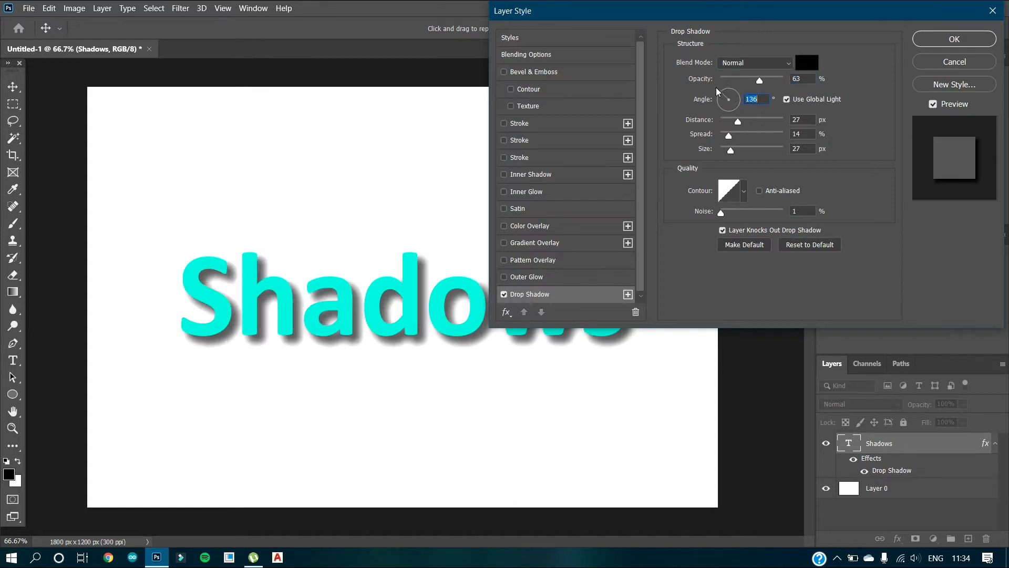
mouse_move(720, 98)
left_mouse_down()
mouse_move(731, 115)
mouse_move(748, 99)
mouse_move(716, 89)
left_mouse_up()
Step: Set the text shadow's distance to 25 px, spread to 25% and size to 24 px, and apply the style
mouse_move(737, 122)
left_mouse_down()
mouse_move(779, 122)
mouse_move(737, 121)
left_mouse_up()
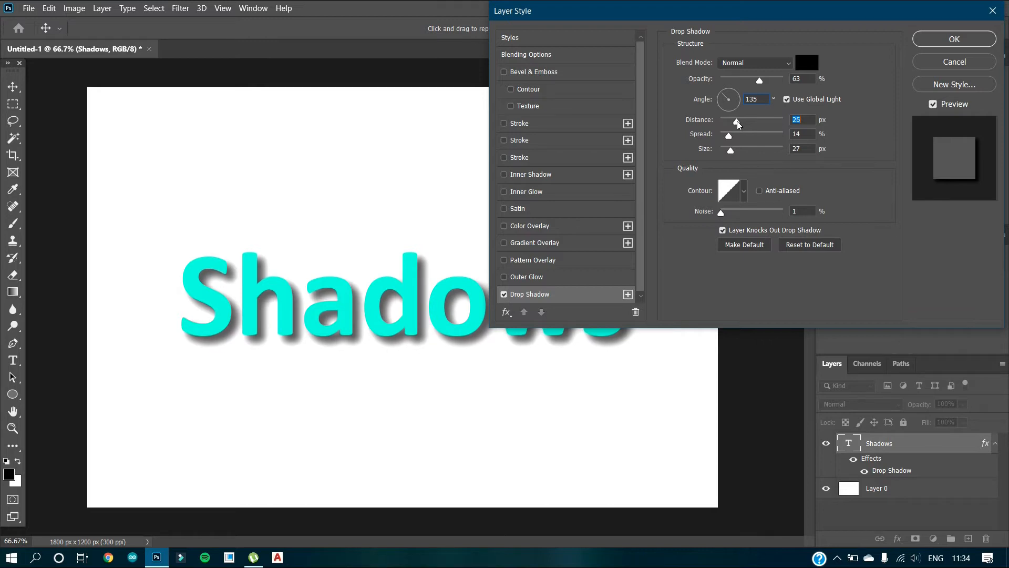
mouse_move(728, 138)
left_mouse_down()
mouse_move(783, 140)
mouse_move(738, 145)
left_mouse_up()
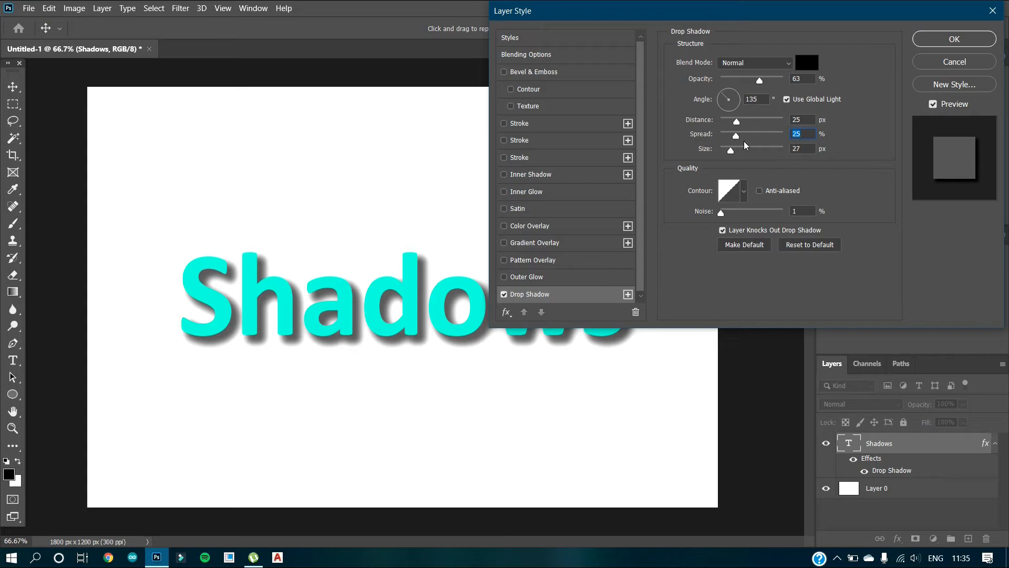
mouse_move(731, 152)
left_mouse_down()
mouse_move(795, 159)
mouse_move(735, 168)
left_mouse_up()
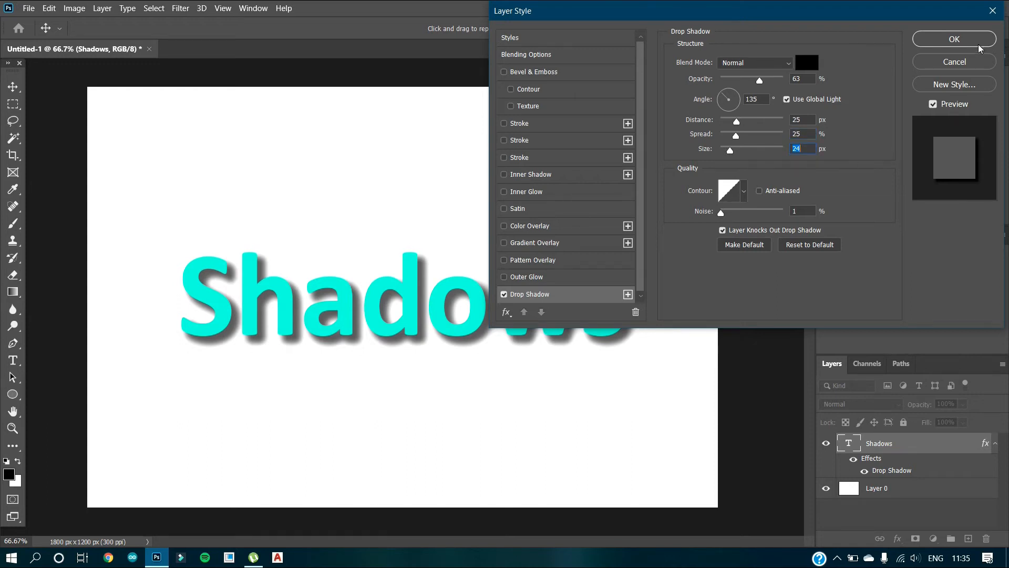
left_click(954, 39)
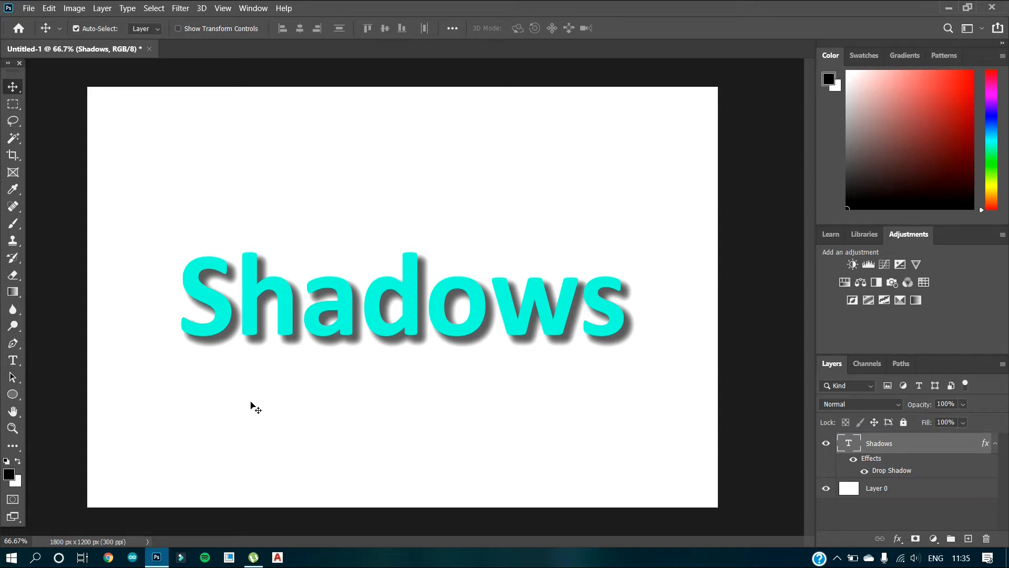
Step: Draw an ellipse shape about 814 × 491 px over the middle of the word Shadows
left_click(12, 396)
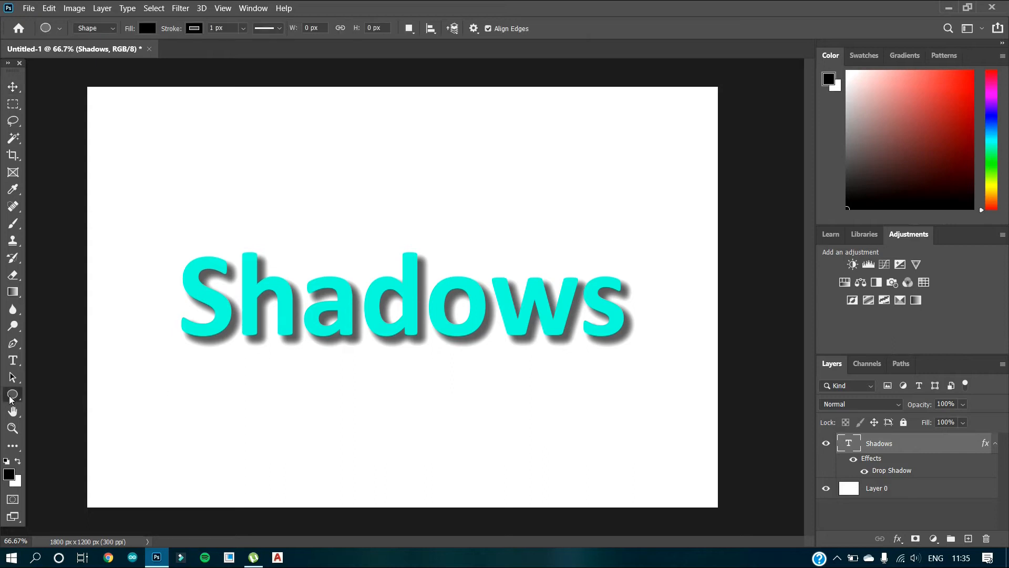
left_click_drag(306, 227, 590, 396)
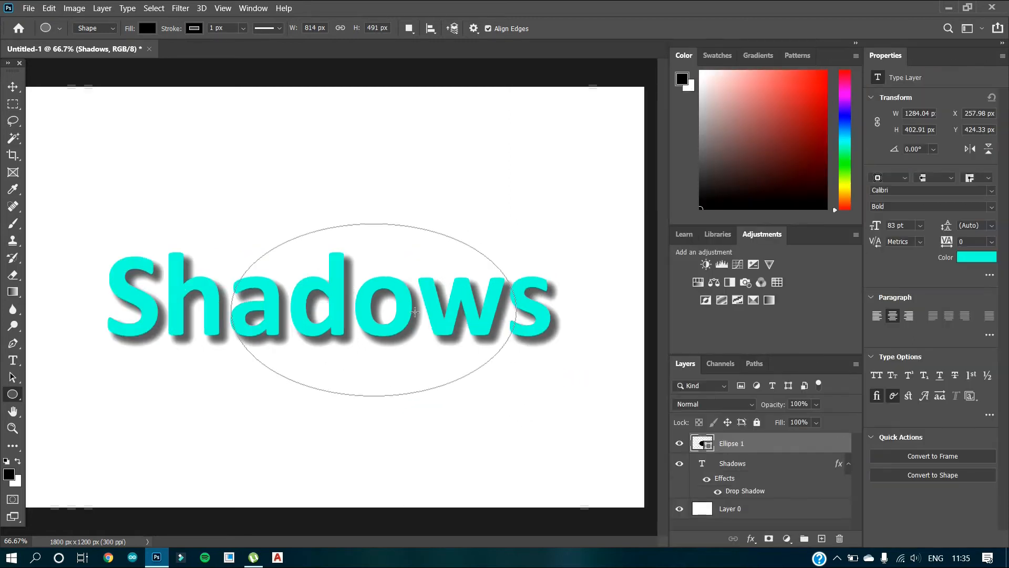
Step: Change the ellipse's fill to a bright, fully saturated yellow
left_click(878, 160)
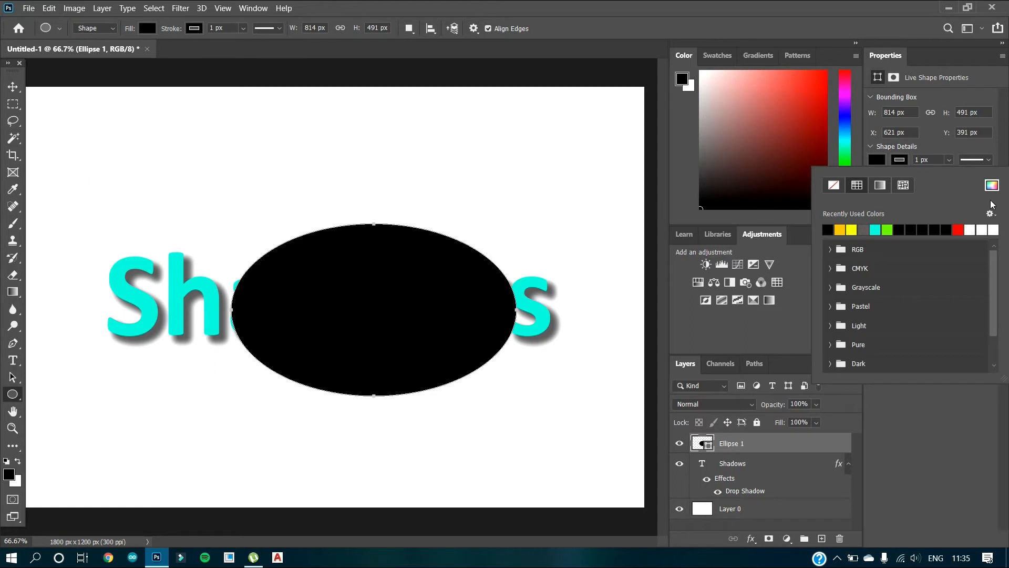
left_click(992, 185)
left_click_drag(522, 280, 522, 252)
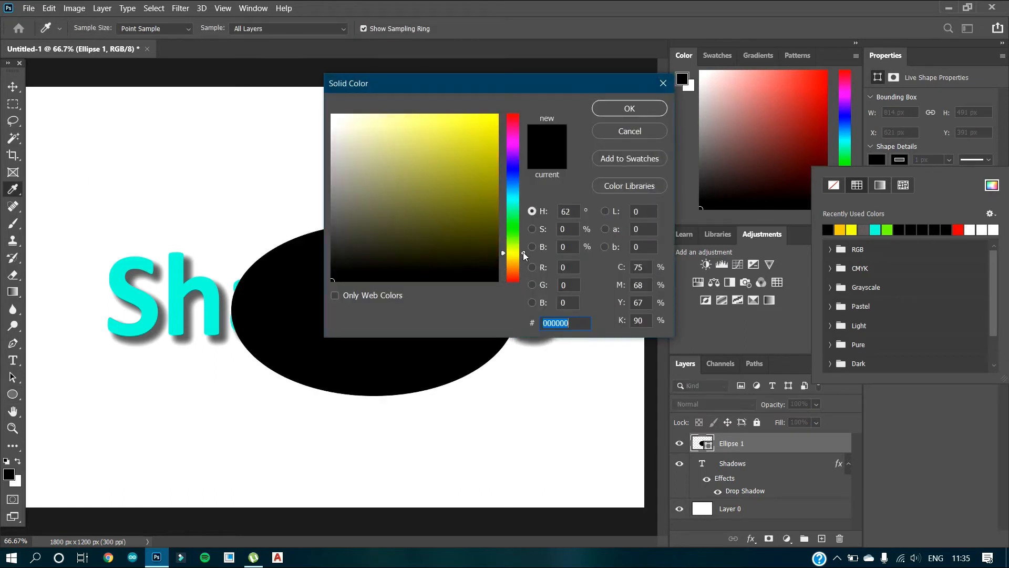
left_click(497, 115)
left_click(636, 108)
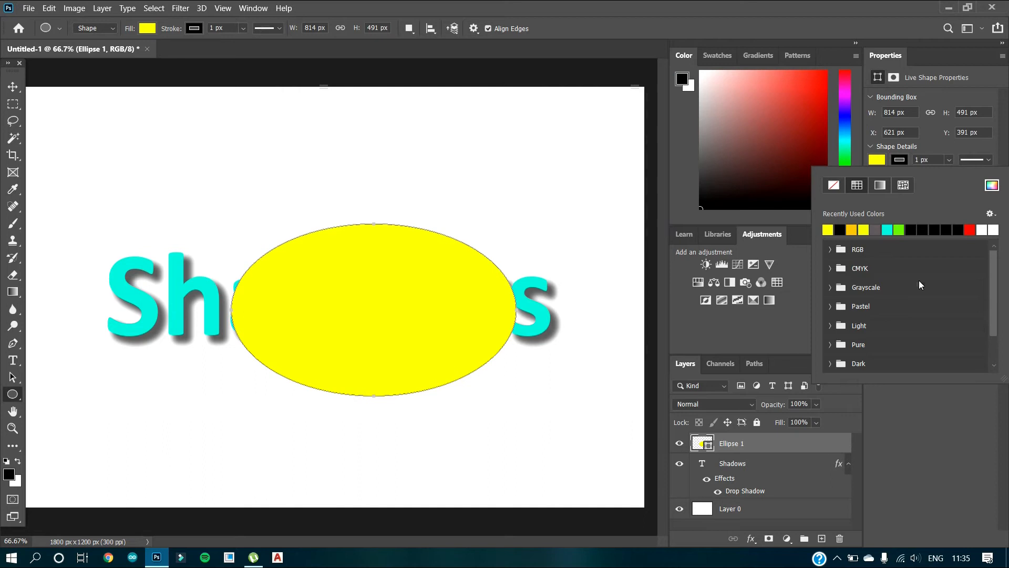
left_click(951, 431)
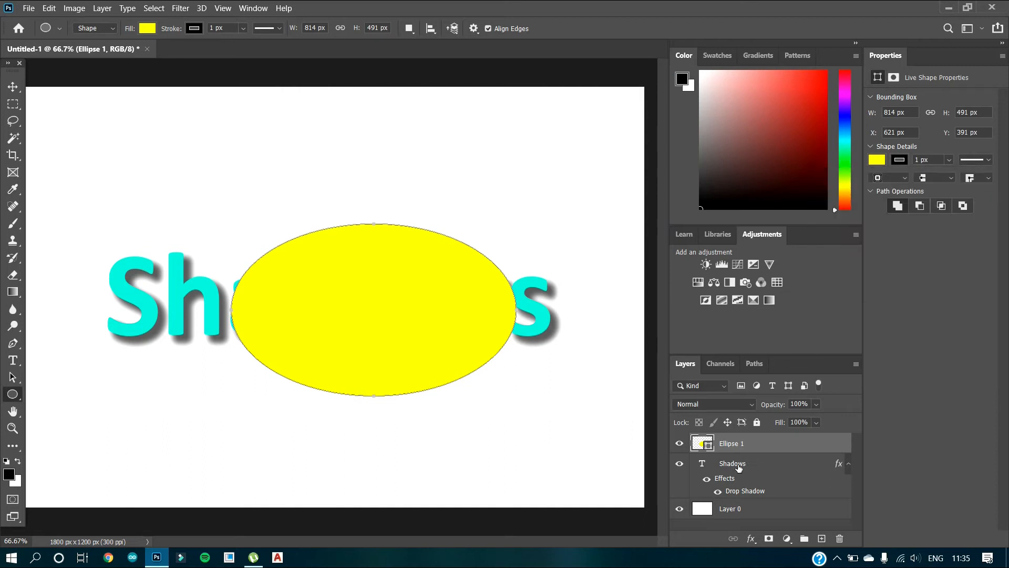
Step: Place the Shadows text layer above the ellipse and move the ellipse so it sits centred behind the word
left_click_drag(738, 467, 759, 436)
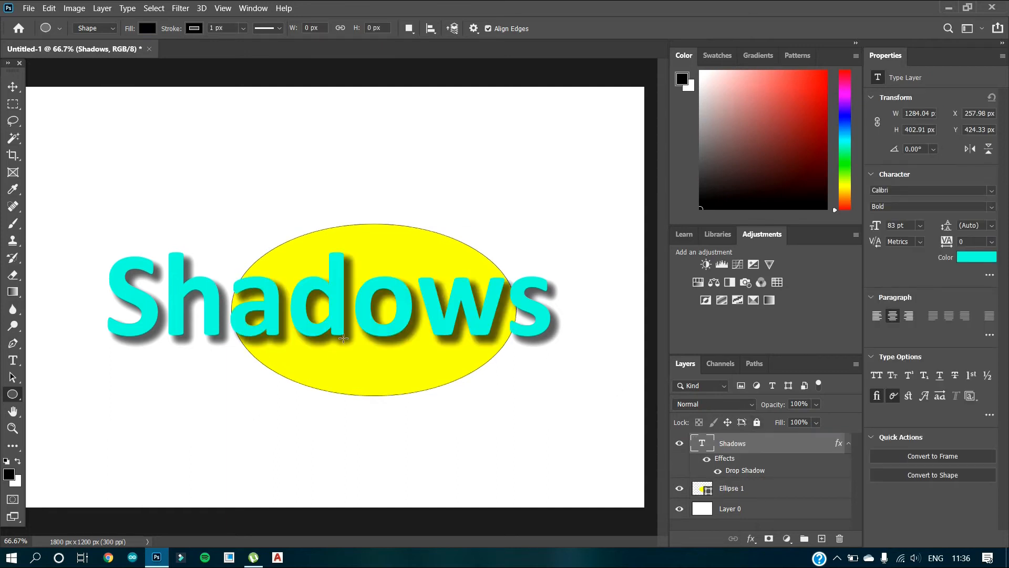
left_click(12, 86)
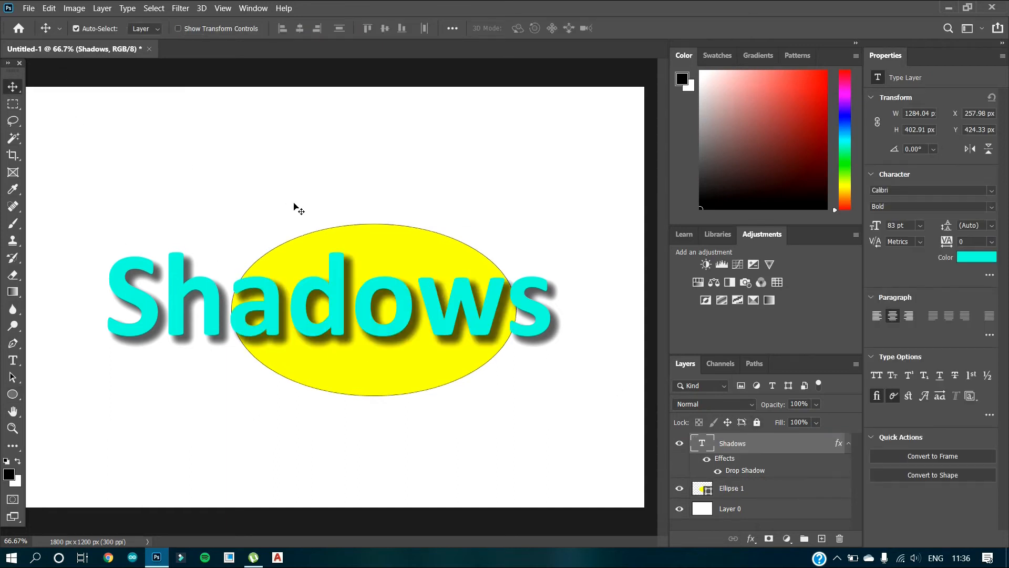
left_click_drag(406, 246, 357, 232)
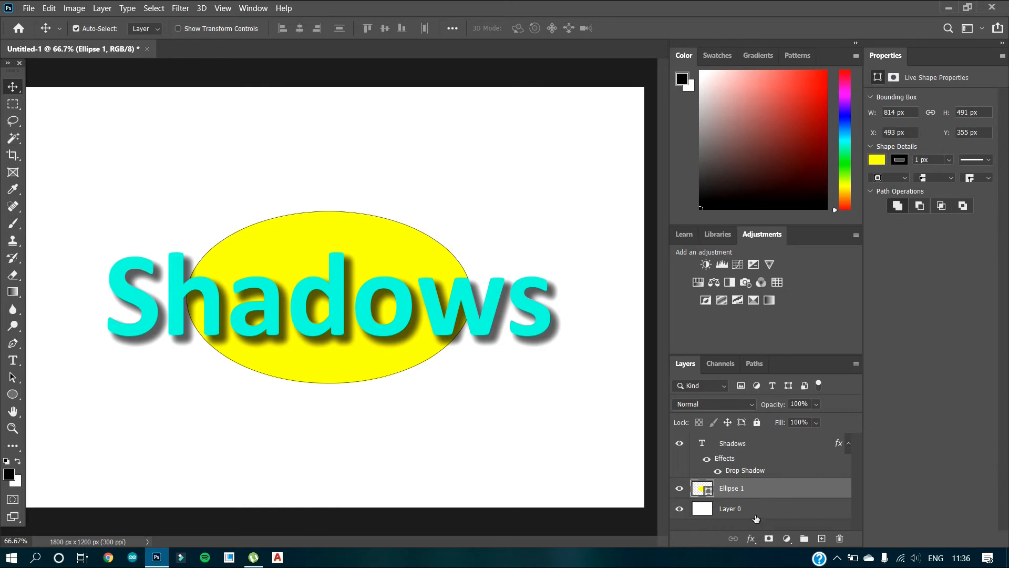
Step: Add a Drop Shadow to the ellipse with 61% opacity, 10 px distance and 18 px size
left_click(752, 539)
left_click(759, 532)
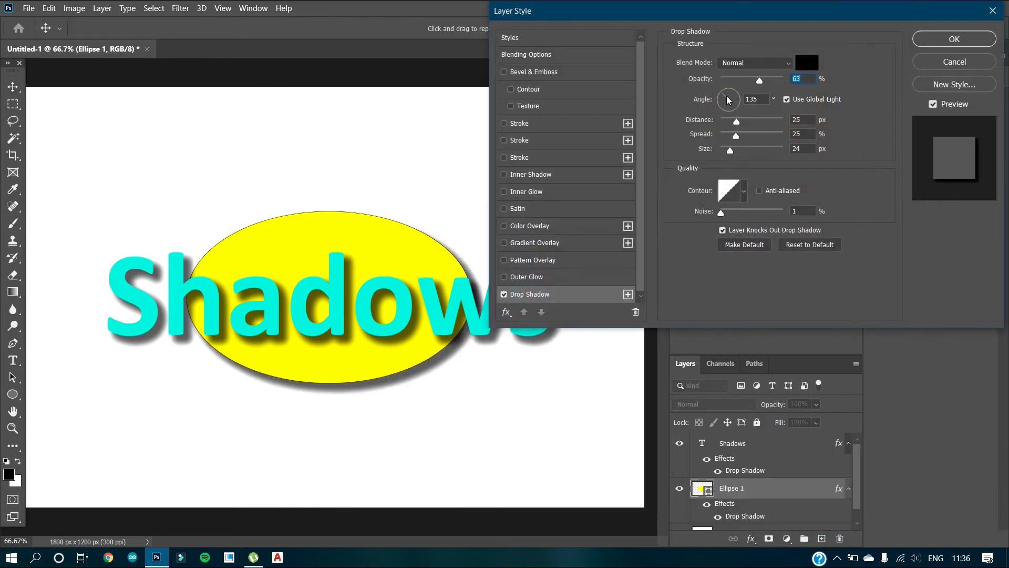
left_click_drag(758, 81, 760, 82)
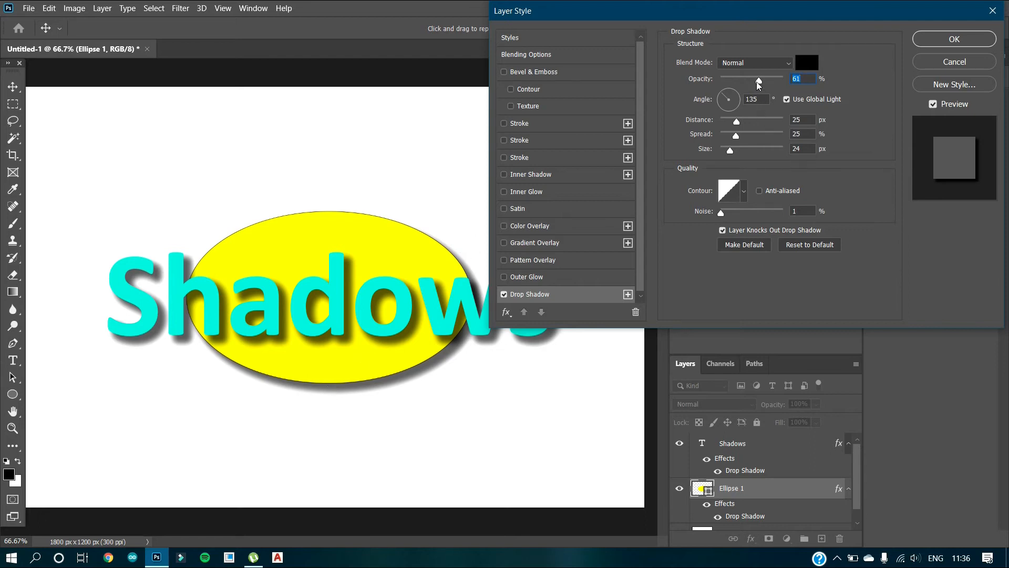
mouse_move(757, 81)
left_mouse_down()
mouse_move(741, 84)
mouse_move(783, 84)
mouse_move(762, 85)
left_mouse_up()
left_click_drag(736, 121, 730, 150)
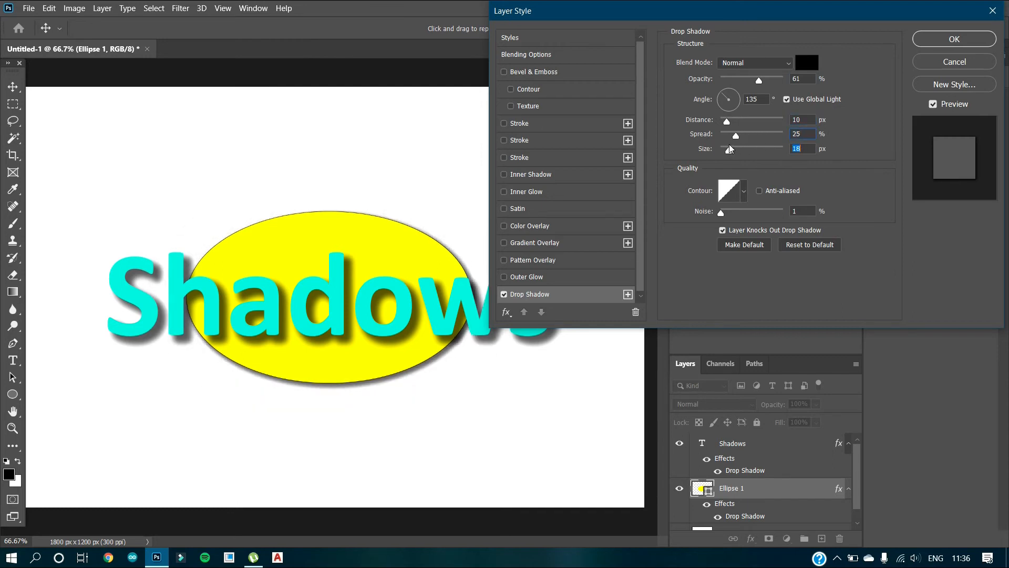
left_click(954, 40)
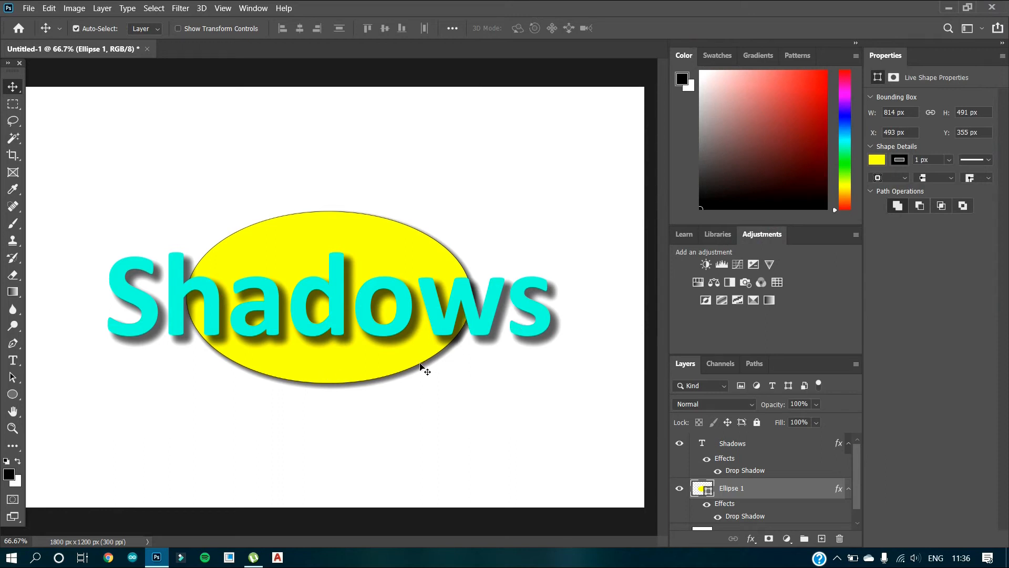
Step: Turn off Use Global Light for the ellipse's drop shadow and set its angle to about 102°
double_click(747, 518)
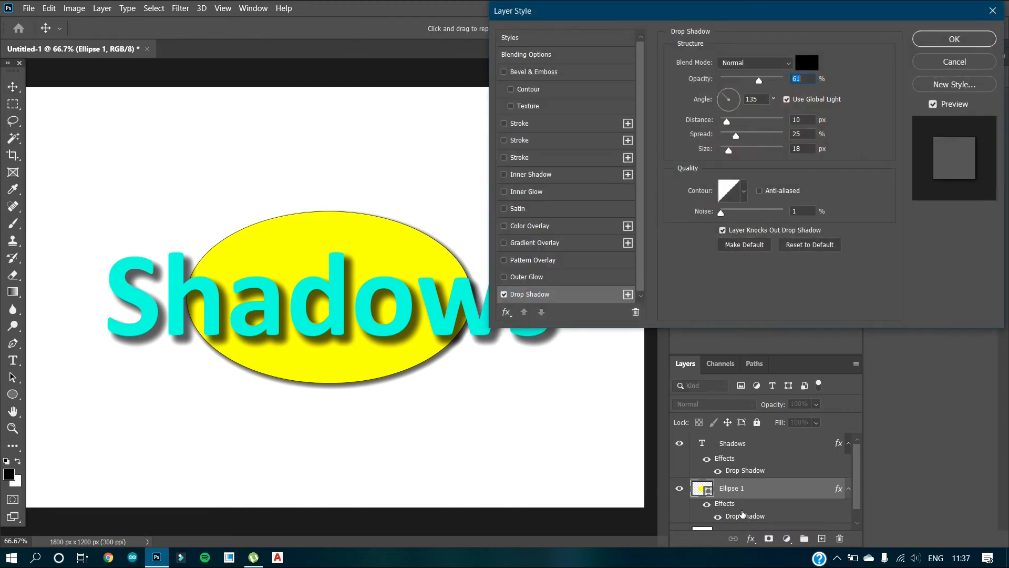
left_click_drag(722, 93, 730, 91)
left_click(731, 93)
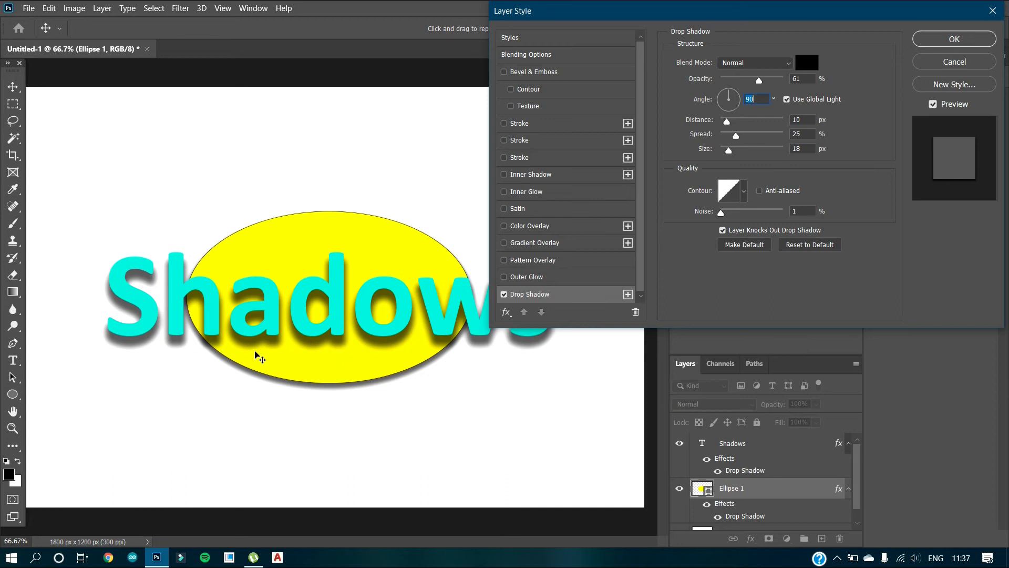
left_click(786, 100)
left_click_drag(729, 94, 727, 90)
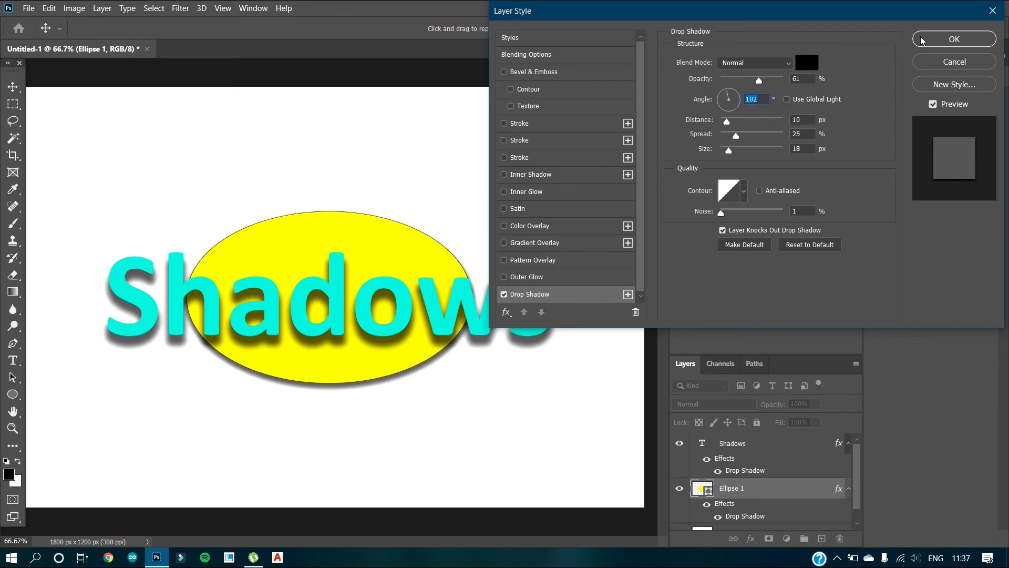
left_click(924, 40)
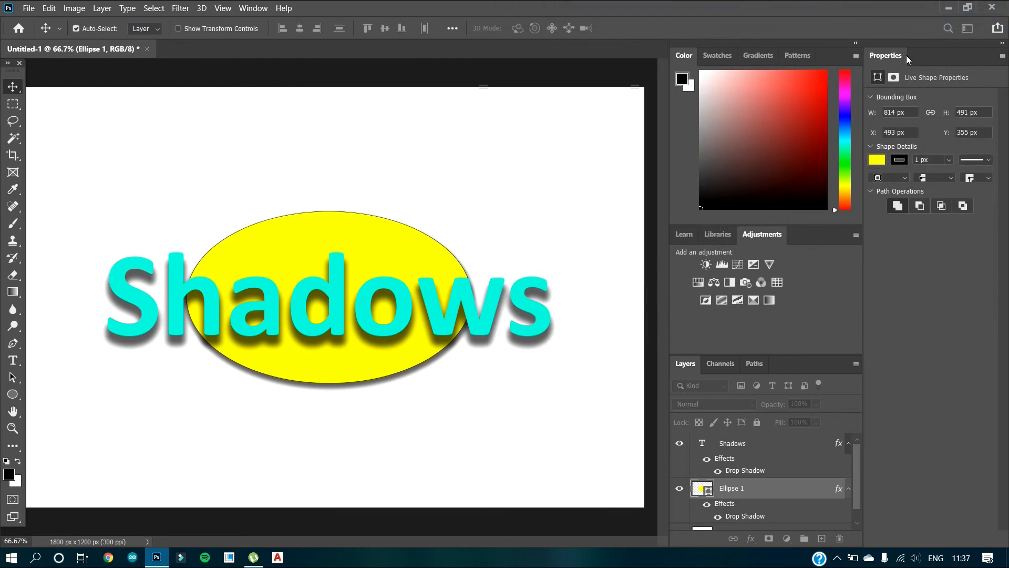
Step: Turn off Use Global Light for the Shadows text's drop shadow and set its angle to 135°
double_click(742, 471)
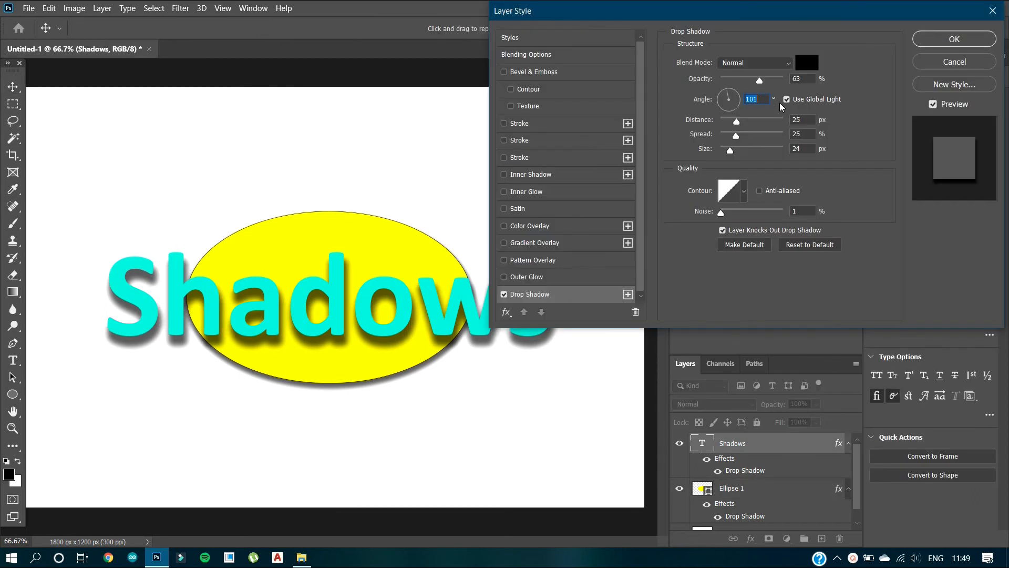
left_click(787, 99)
left_click(726, 96)
left_click_drag(726, 96, 725, 97)
type("132")
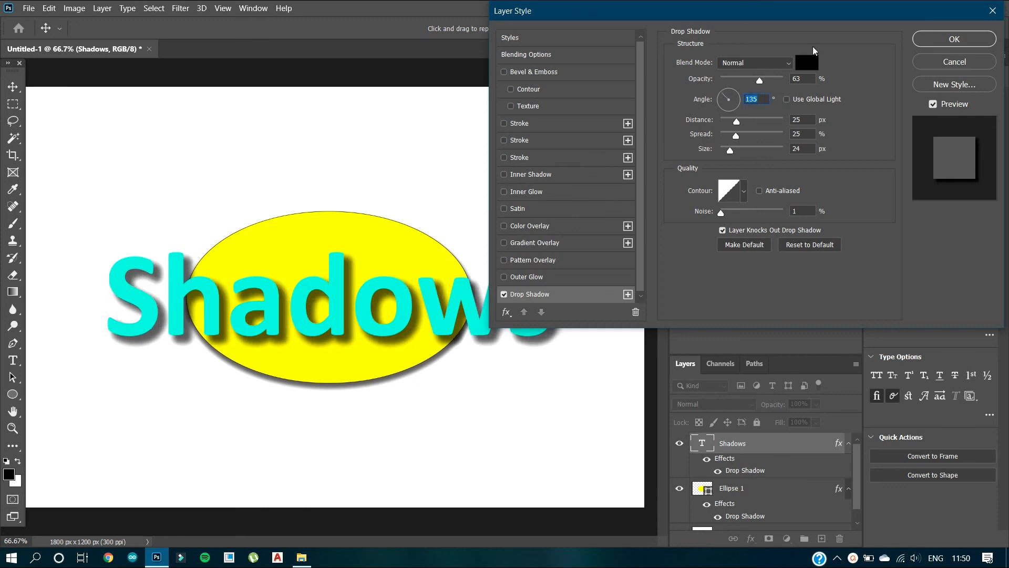
left_click(954, 39)
scroll(853, 475, "down", 1)
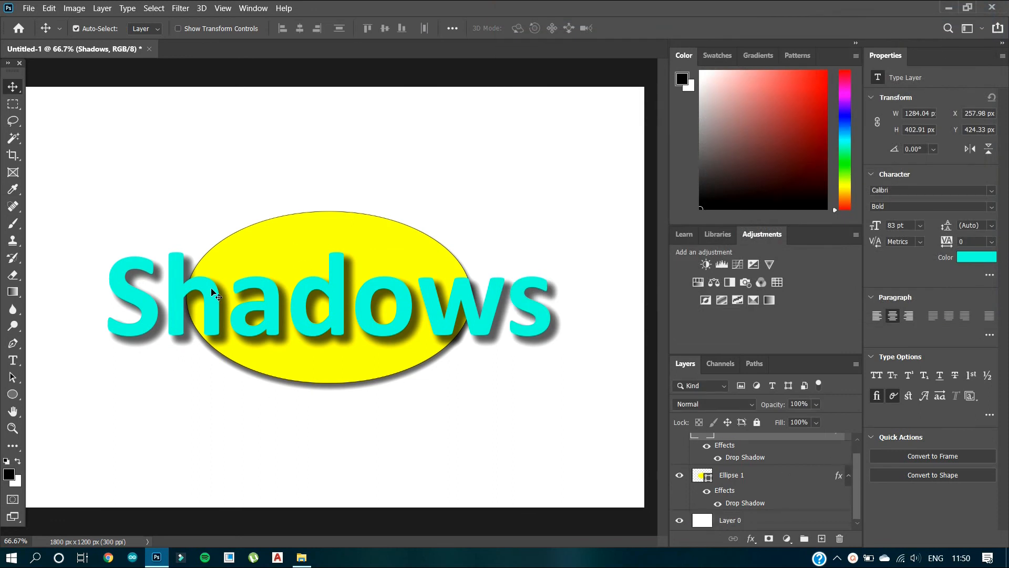
key("ctrl")
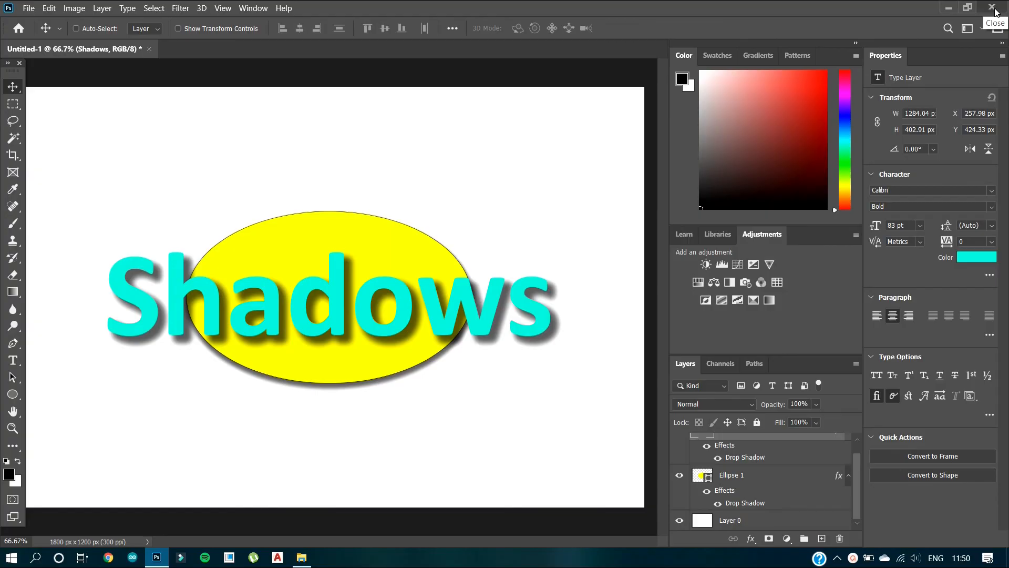